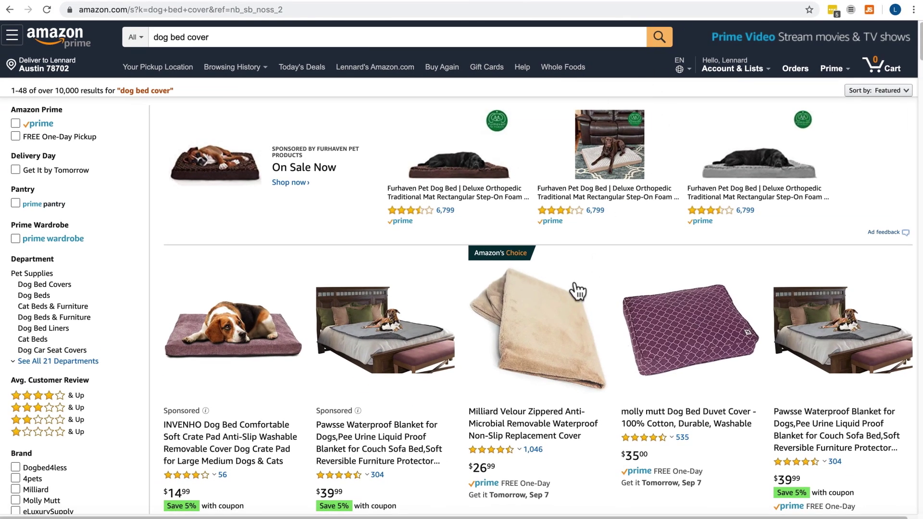
Launch the Jungle Scout extension on the Amazon search results for dog toys
left_click(538, 332)
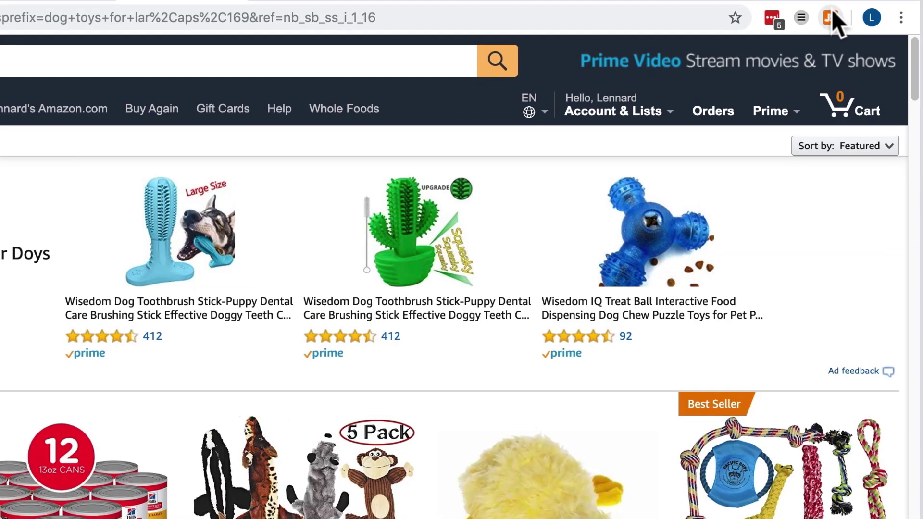
left_click(848, 14)
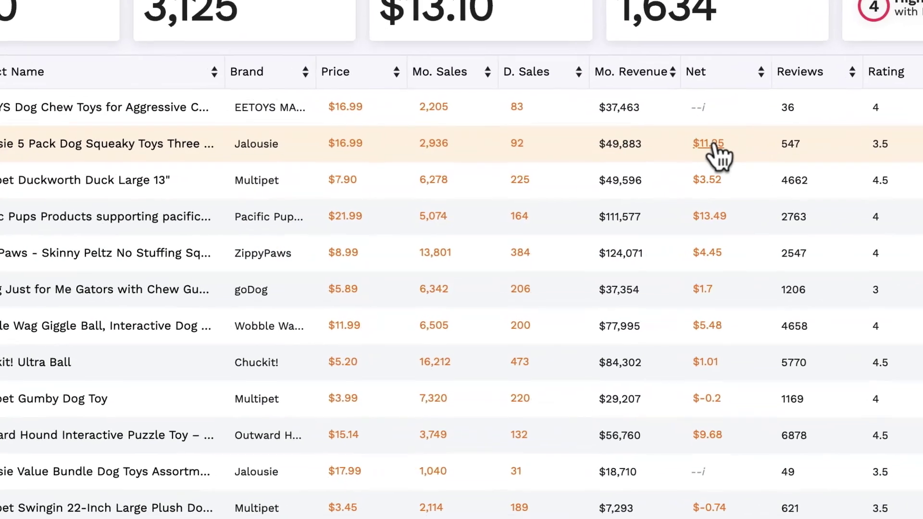
Calculate the FBA profit for the Jalousie 5 Pack Dog Squeaky Toys with a product cost of $4
left_click(678, 158)
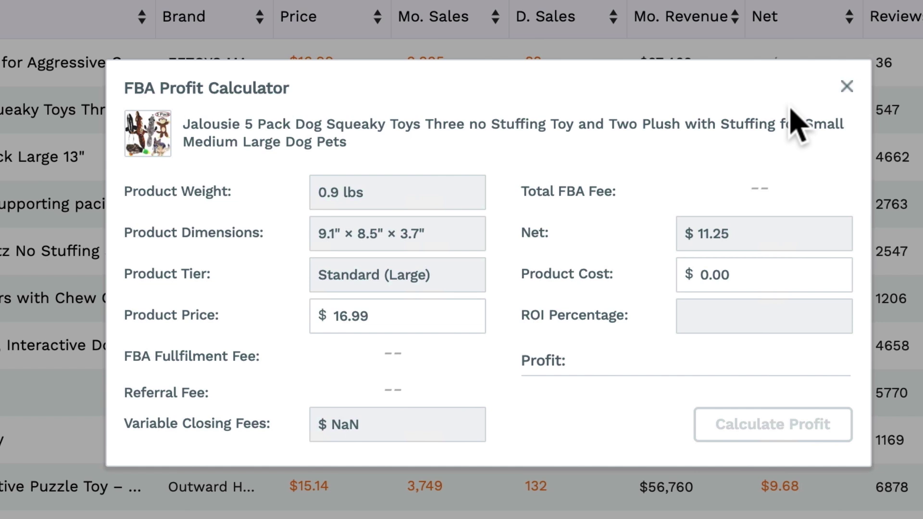
double_click(756, 279)
type("4")
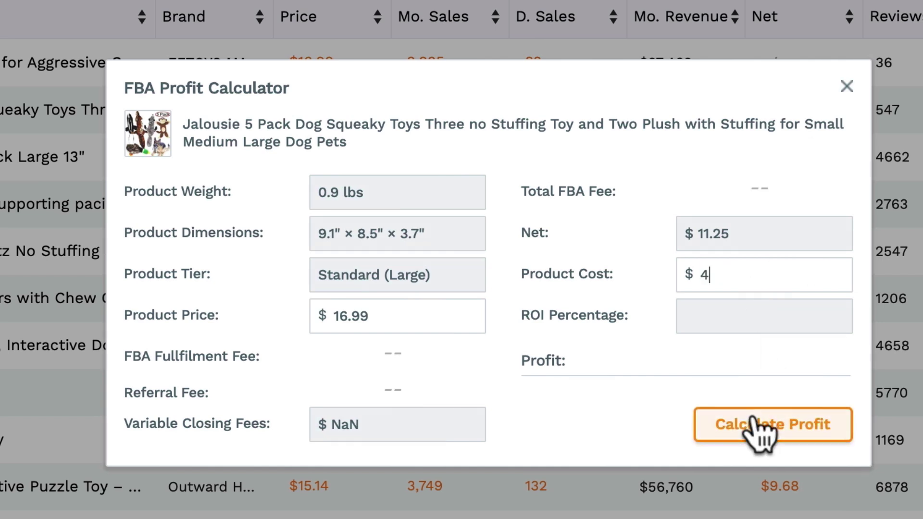
left_click(759, 428)
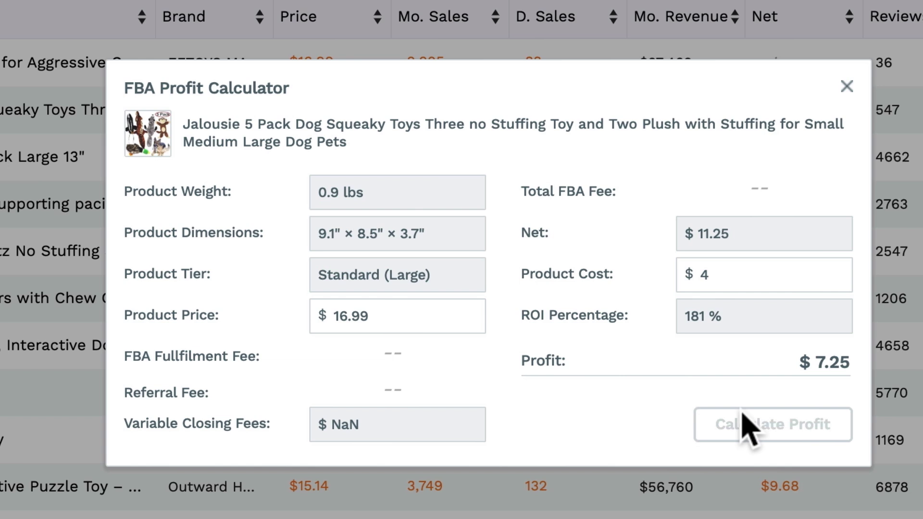
Recalculate the Jalousie toy pack's profit with the product price set to $18.99
left_click(348, 316)
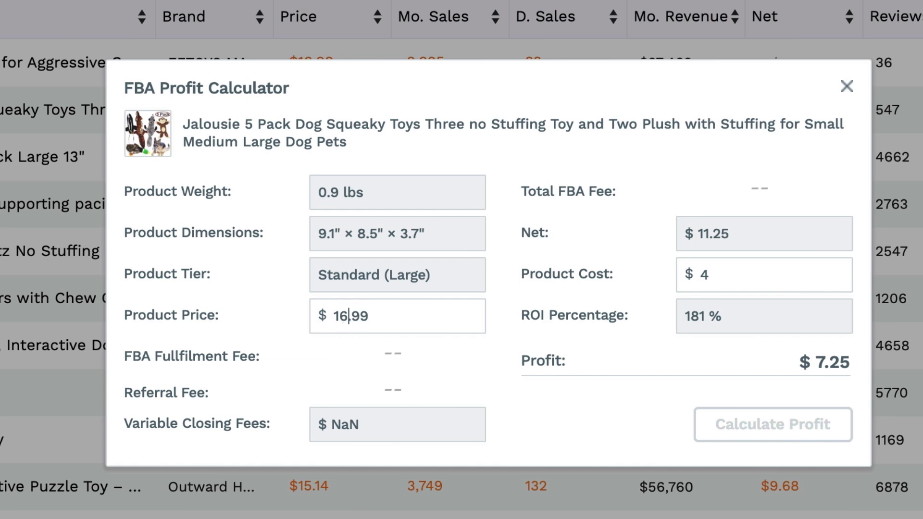
key("BackSpace")
type("8")
left_click(709, 414)
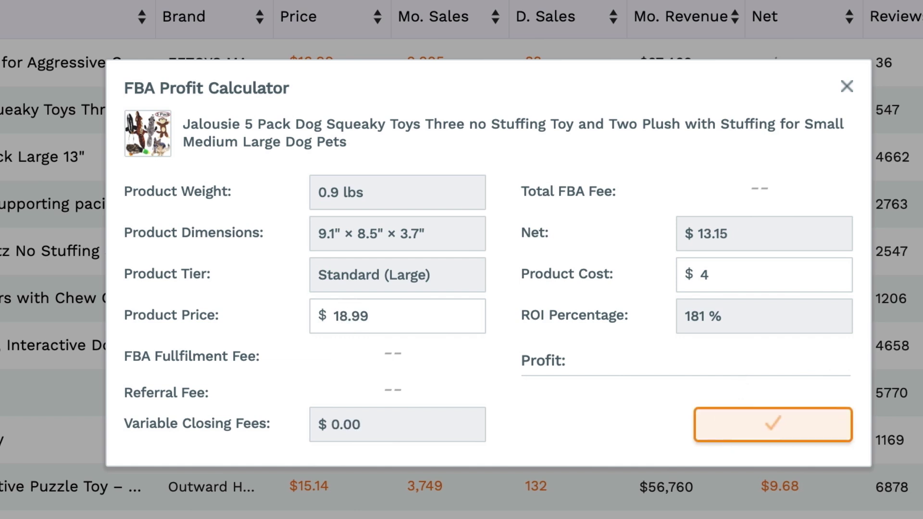
Recalculate the toy pack's profit at a product price of $13.99 and close the profit calculator
key("BackSpace")
type("3")
left_click(699, 424)
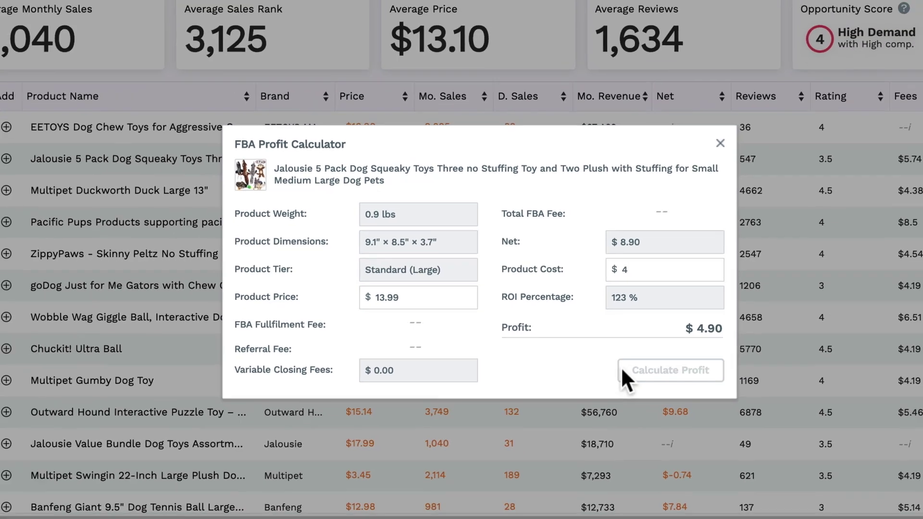
left_click(720, 143)
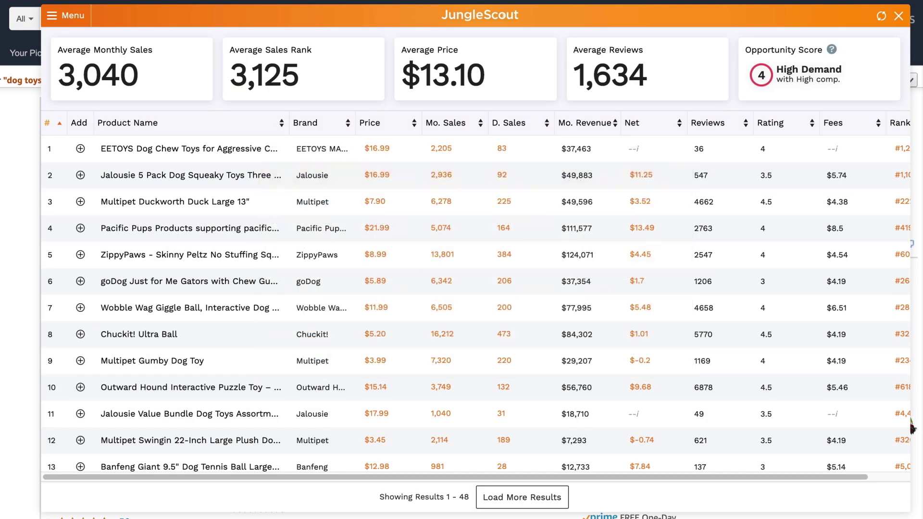
Check the price history and the historical monthly sales chart of the Multipet Duckworth Duck Large 13"
scroll(911, 424, "right", 3)
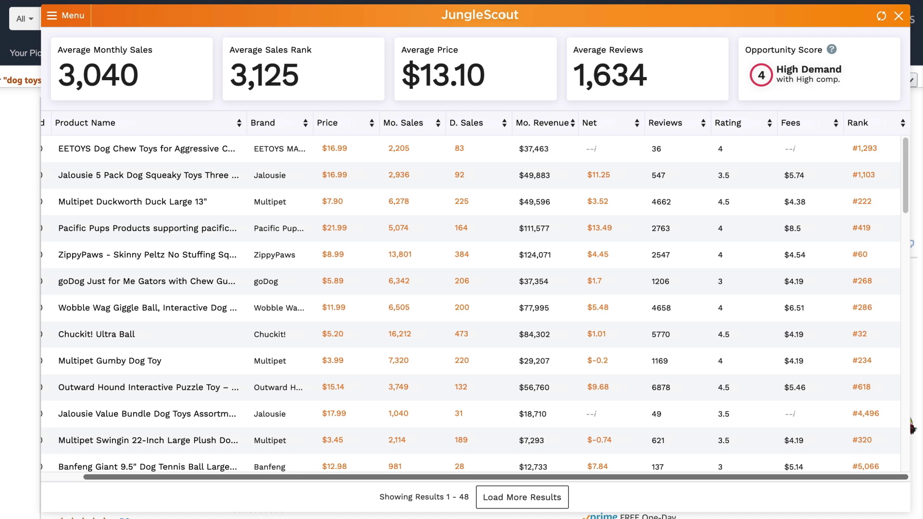
scroll(476, 298, "left", 2)
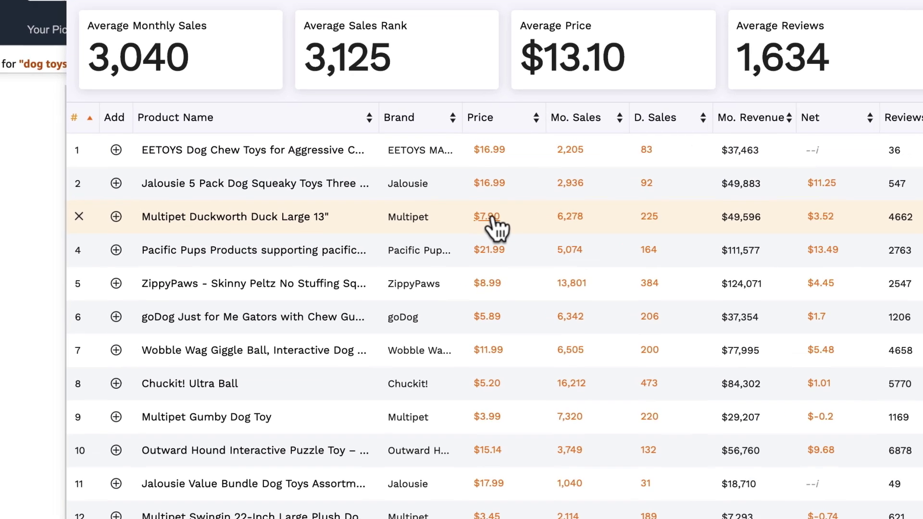
left_click(377, 202)
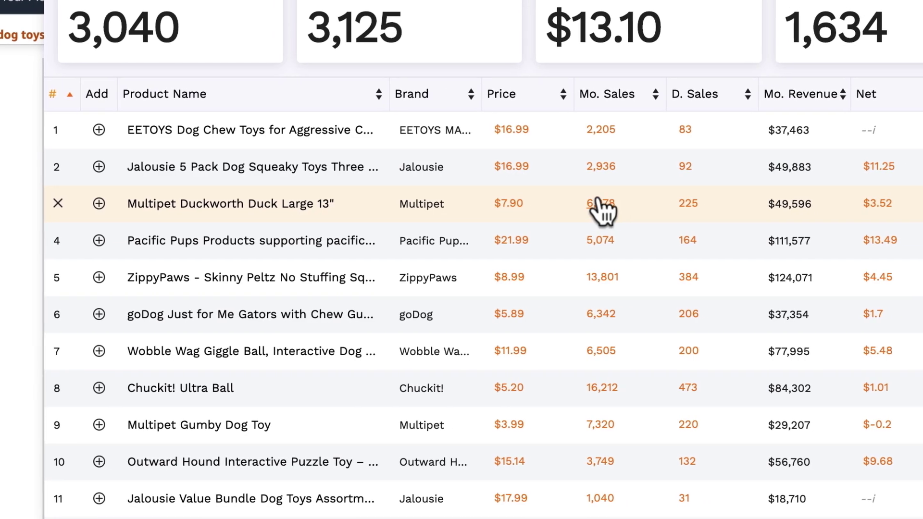
left_click(635, 204)
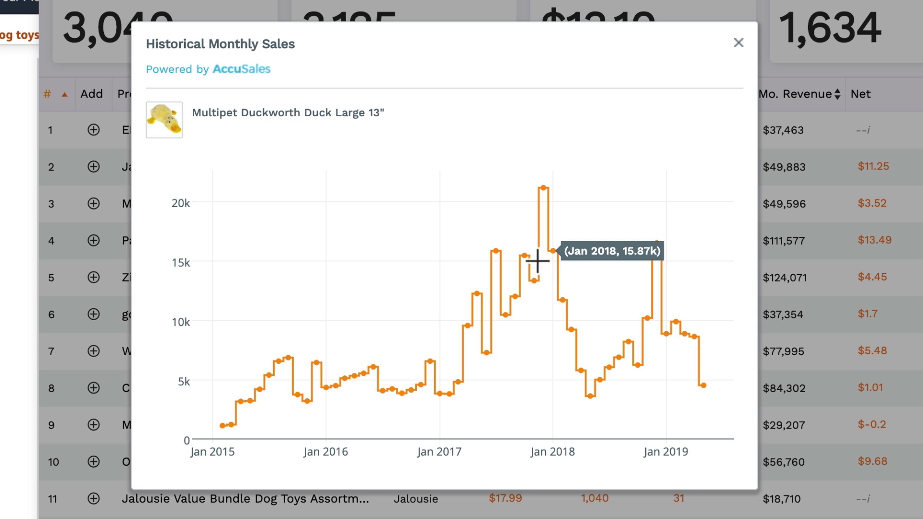
mouse_move(534, 275)
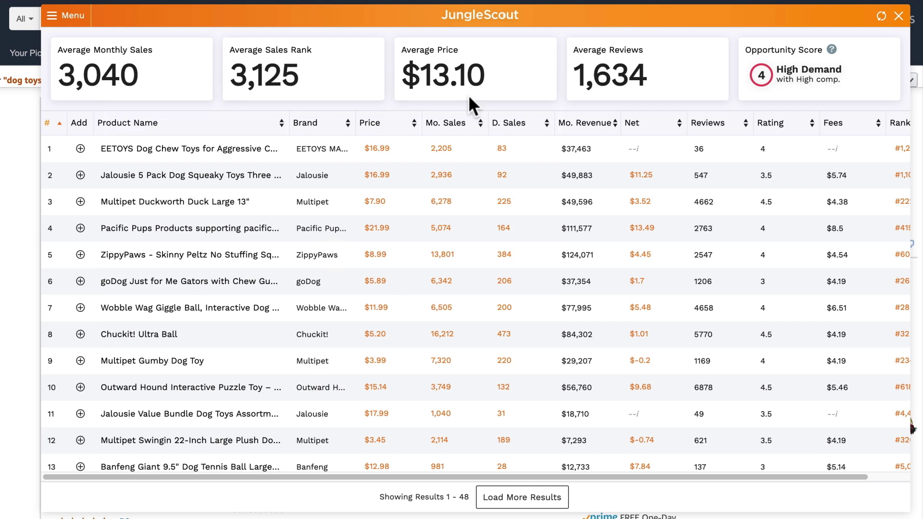
Sort the products by monthly sales from highest to lowest, and load more results into the table
left_click(470, 124)
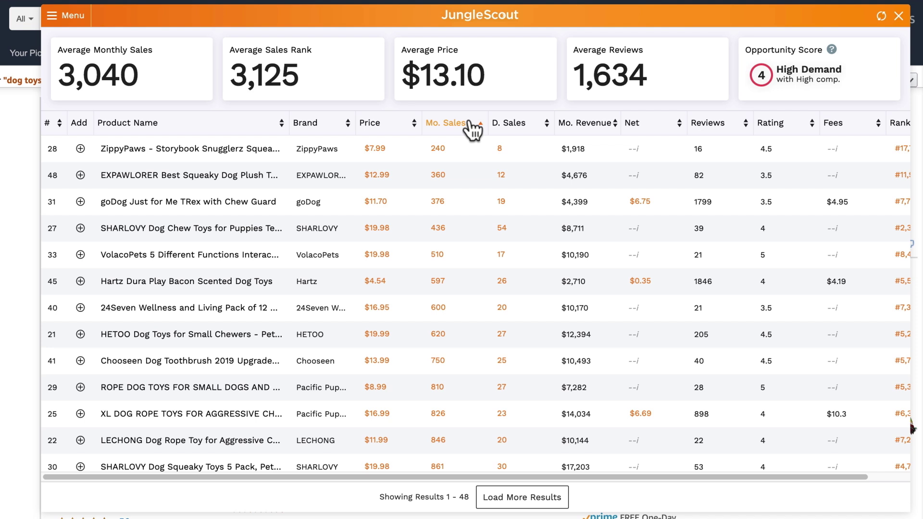
left_click(471, 124)
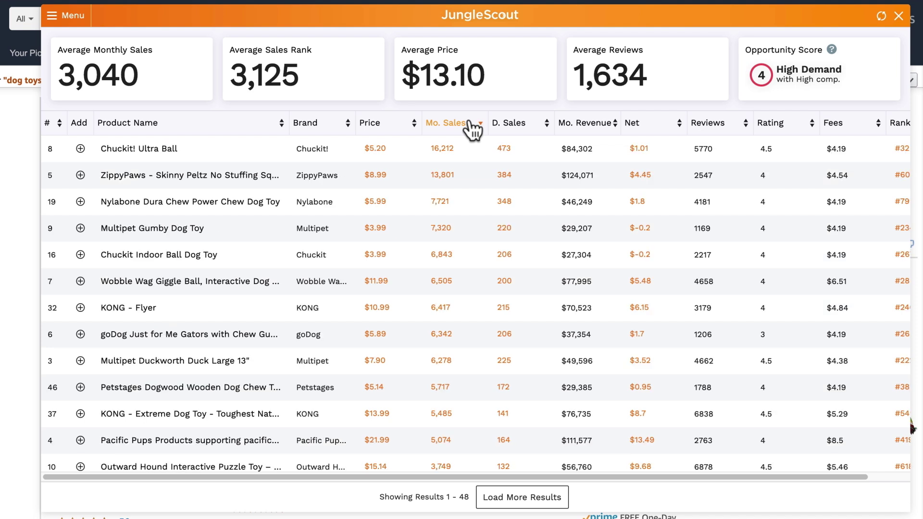
left_click(551, 503)
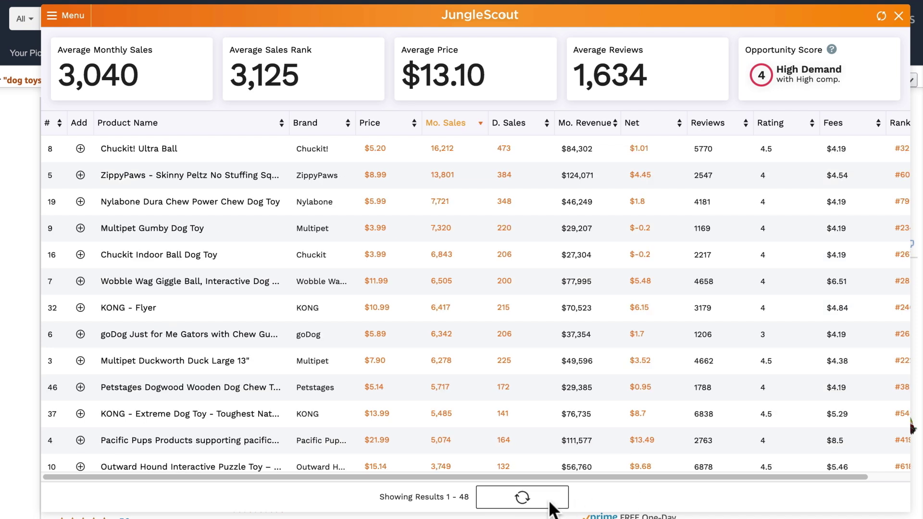
scroll(532, 454, "down", 5)
scroll(533, 454, "down", 7)
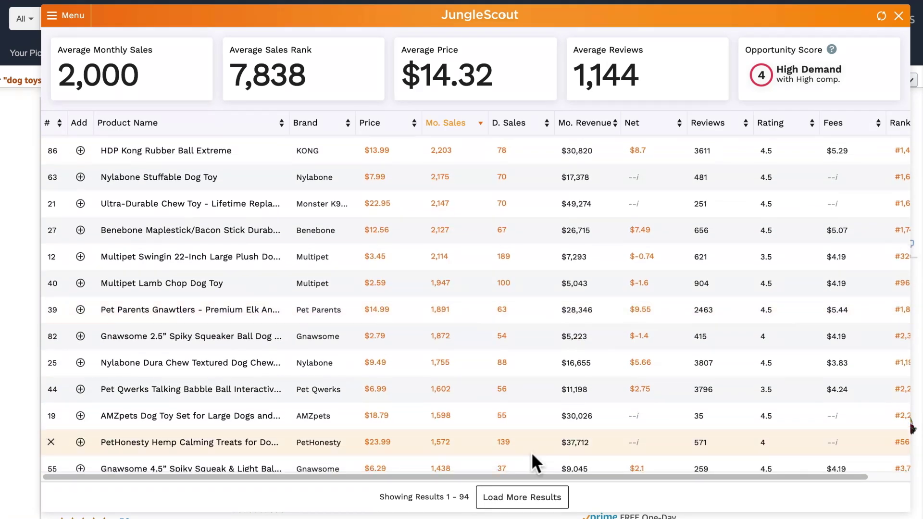
scroll(532, 452, "up", 12)
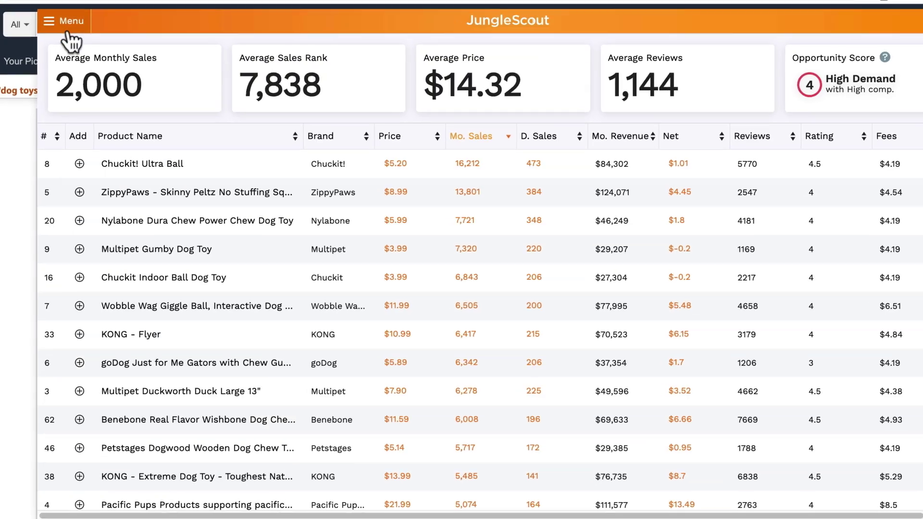
Add the Listing Quality Score, Seller type, Number of Sellers, Category, Tier, Product Dimensions and Product Weight columns to the results table
left_click(65, 20)
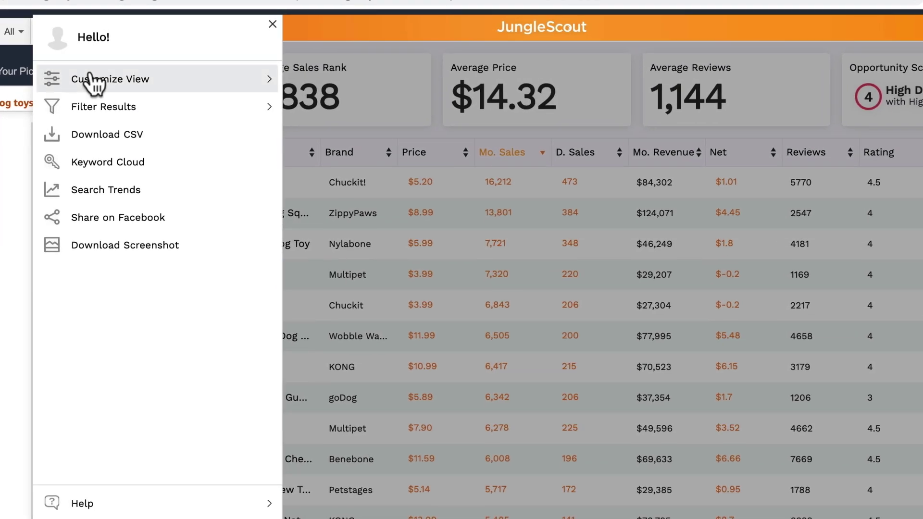
left_click(91, 81)
left_click(57, 330)
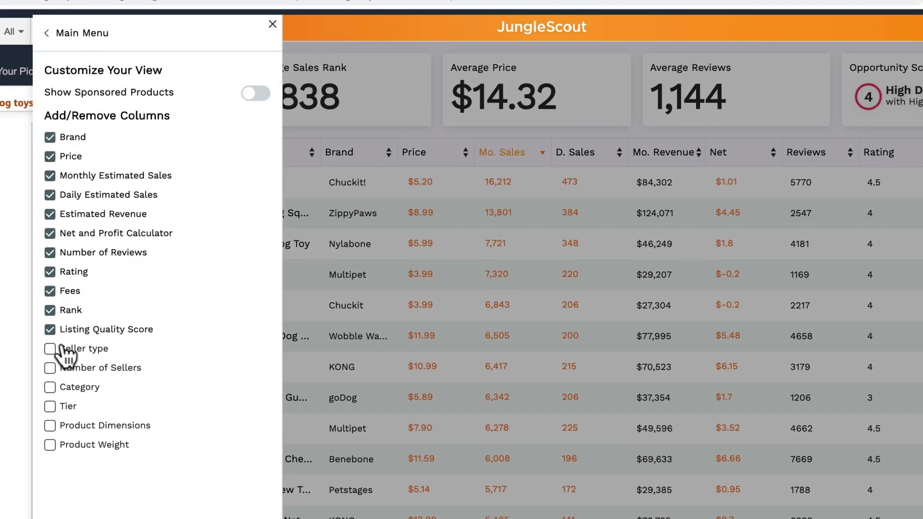
left_click(57, 348)
left_click(56, 368)
left_click(56, 387)
left_click(57, 406)
left_click(57, 425)
left_click(56, 444)
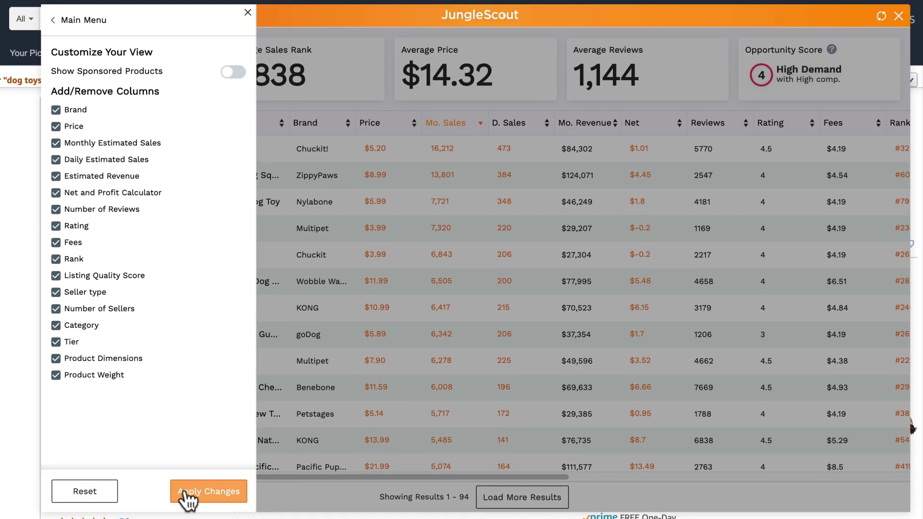
left_click(188, 495)
scroll(476, 308, "right", 5)
scroll(911, 426, "right", 5)
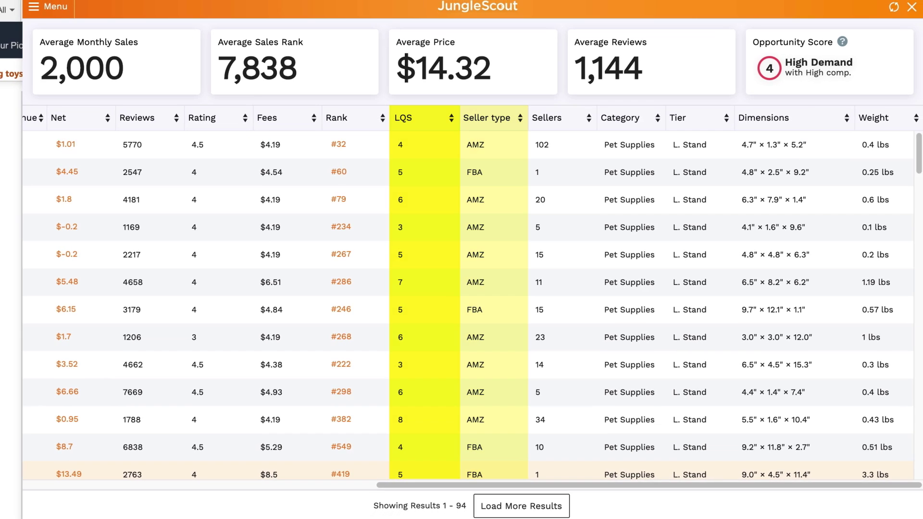
Filter the results to prices from 15 to 50 and a lowest sales value of 300
left_click(55, 9)
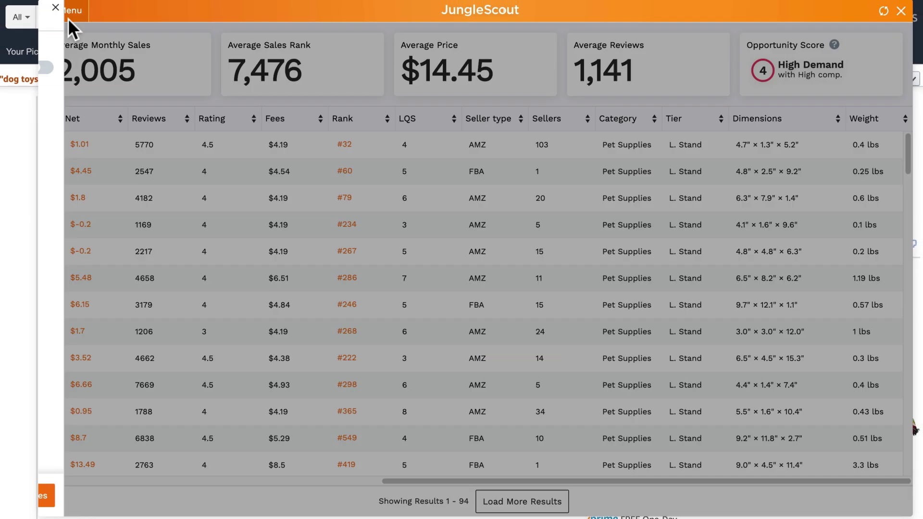
left_click(71, 24)
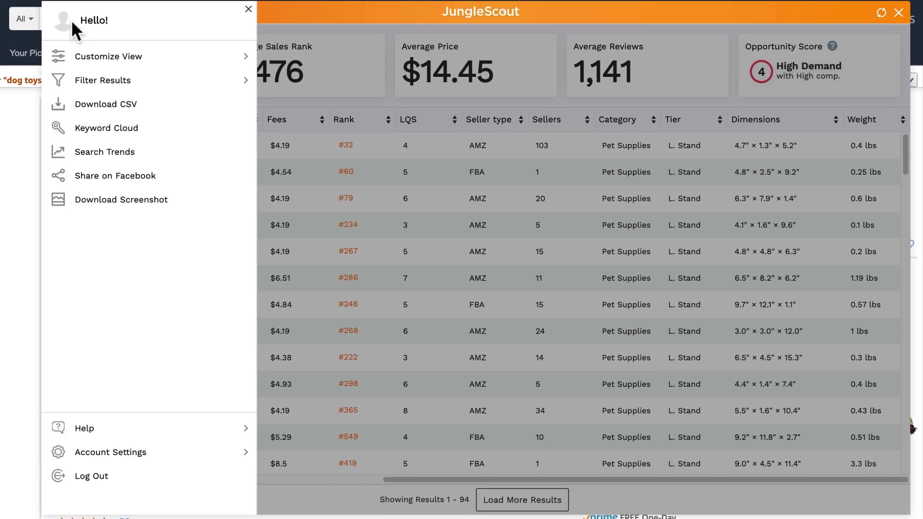
left_click(82, 82)
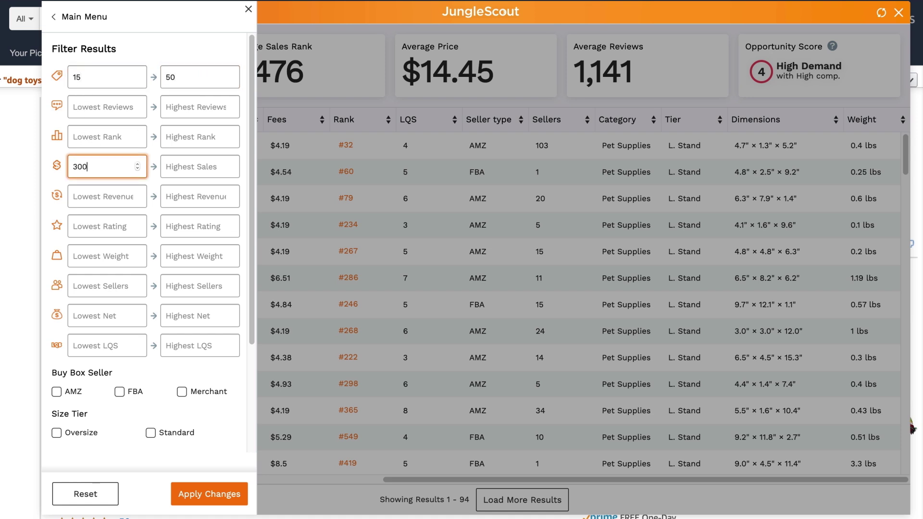
left_click(197, 495)
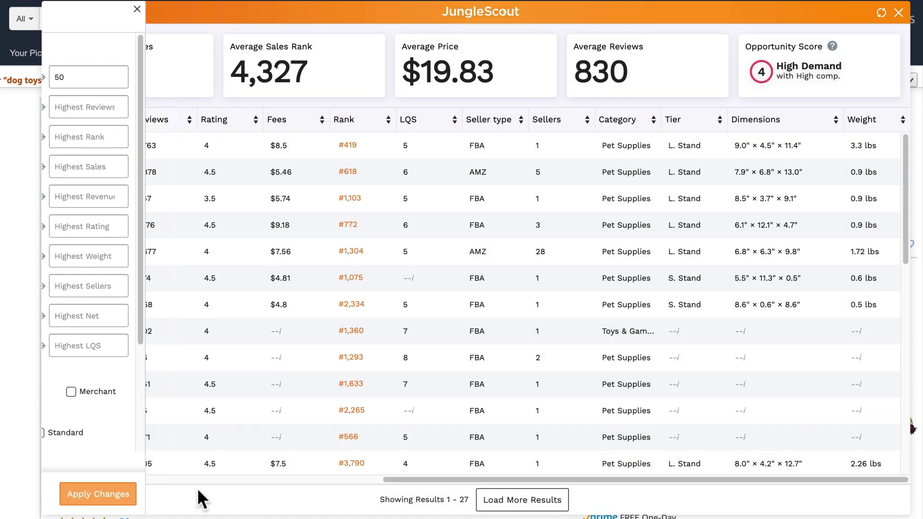
Reset all result filters
left_click(79, 22)
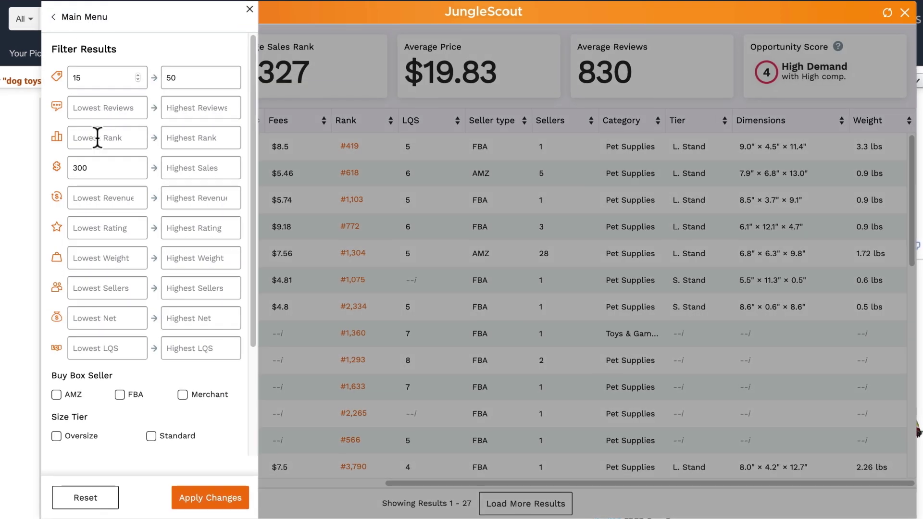
left_click(77, 502)
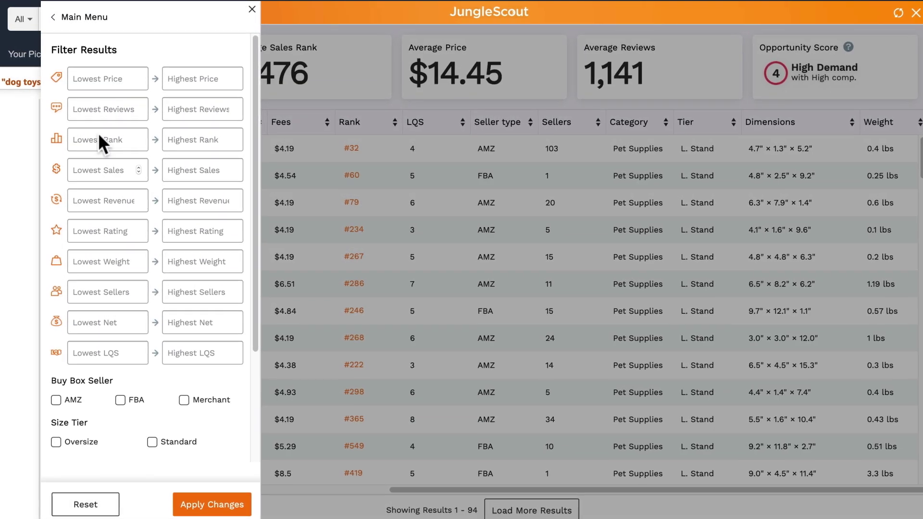
View the keyword cloud for the product results and close it
left_click(87, 19)
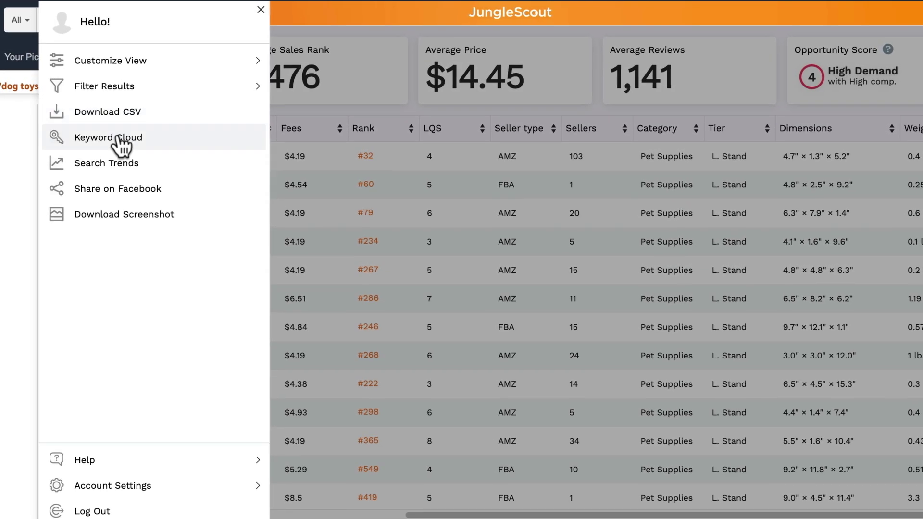
left_click(121, 139)
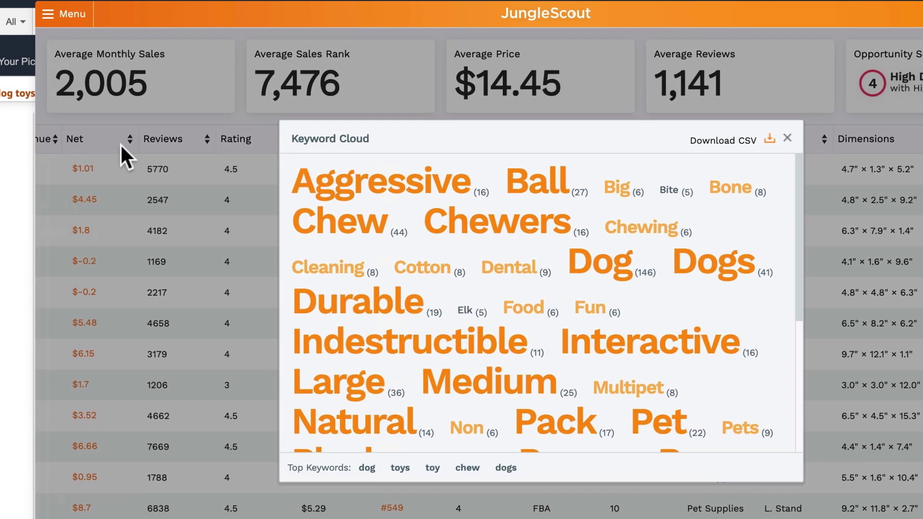
left_click(120, 144)
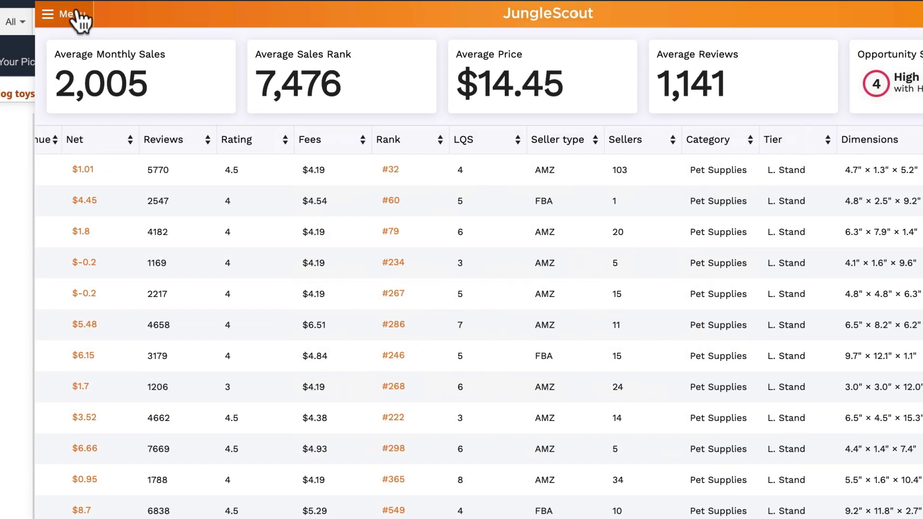
Check the search trends for the product search, and download a screenshot of the results table
left_click(48, 14)
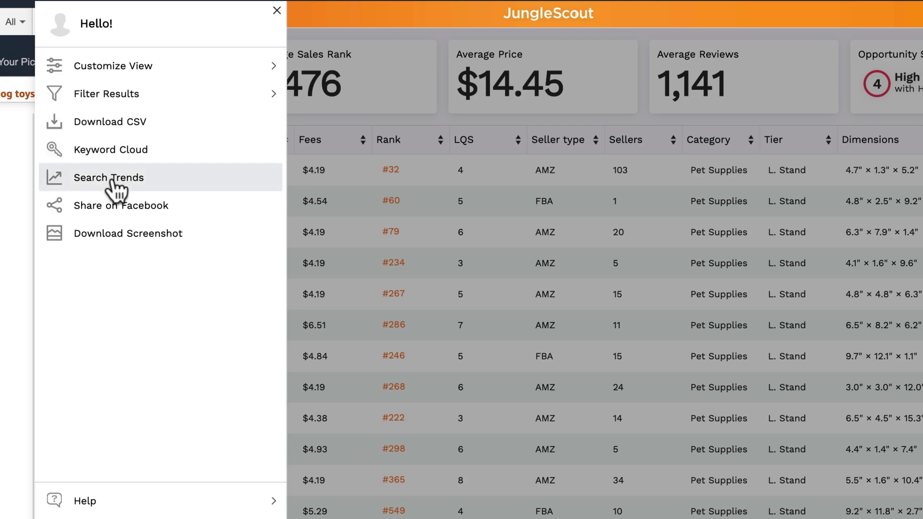
left_click(117, 177)
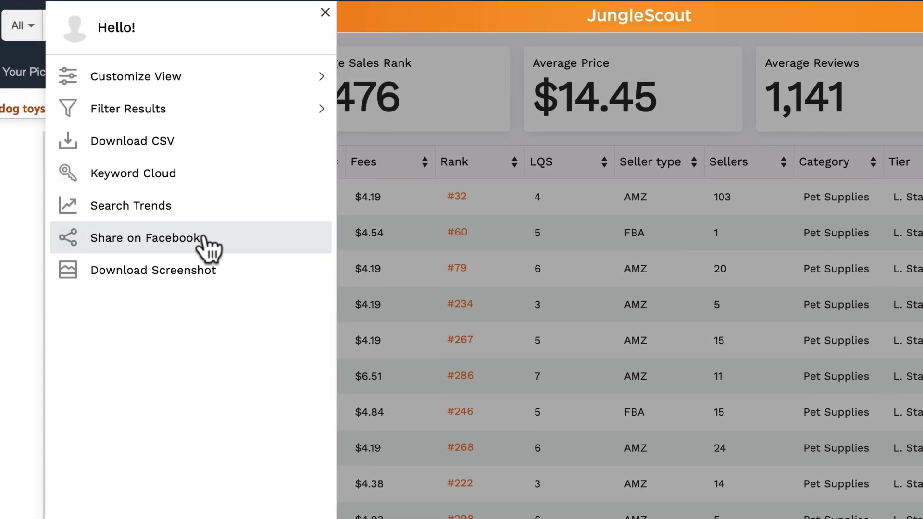
left_click(230, 277)
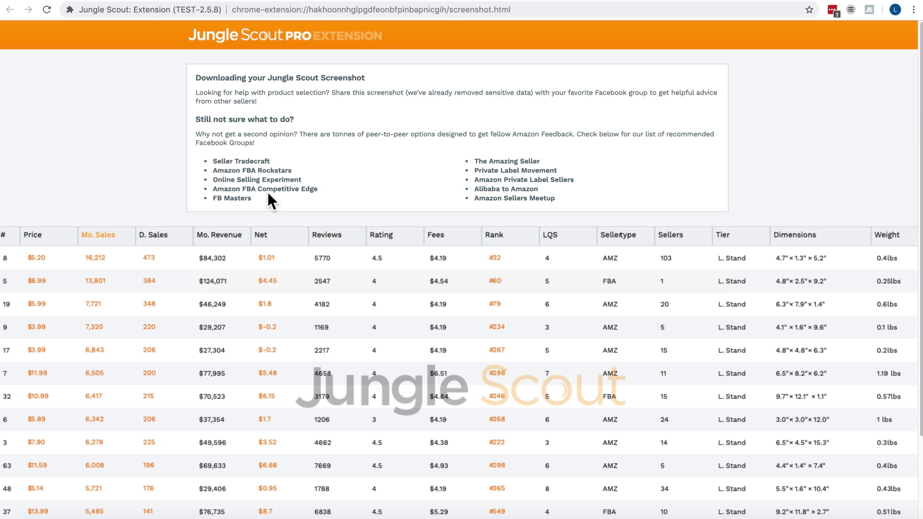